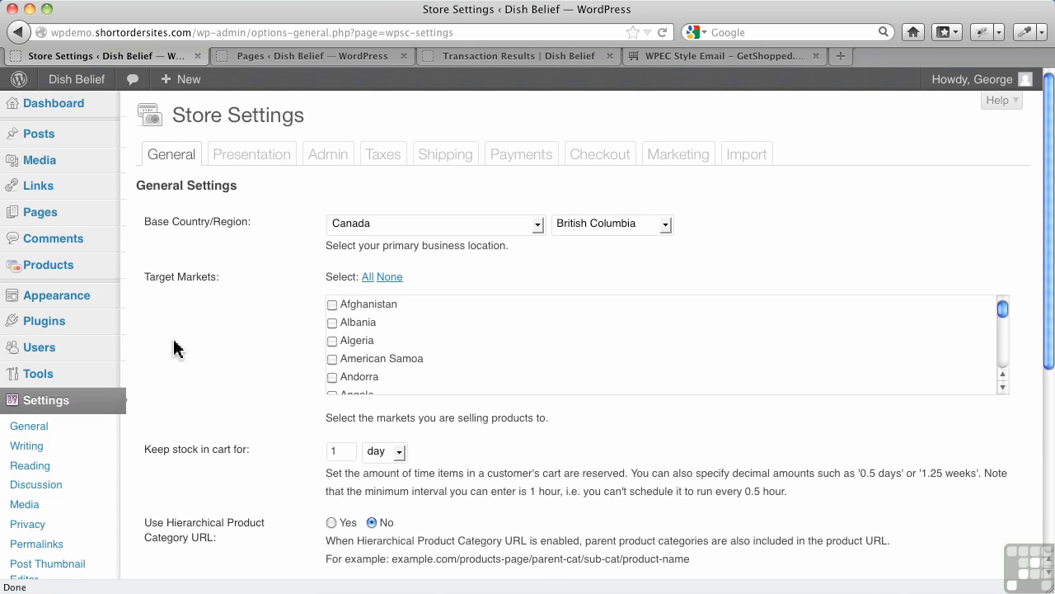
pyautogui.scroll(-2, 173, 348)
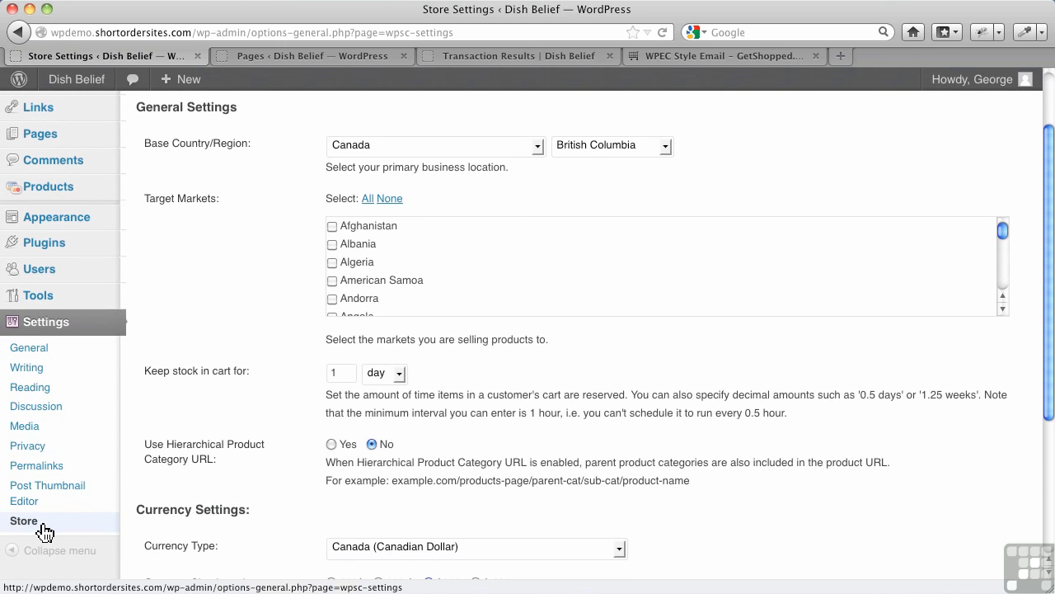
pyautogui.scroll(2, 573, 365)
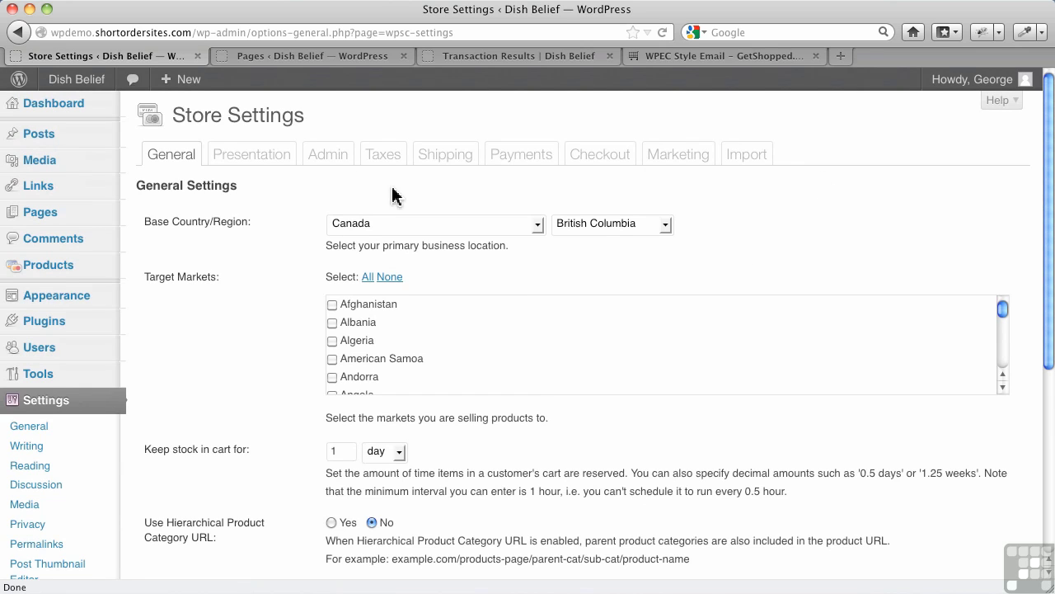
pyautogui.moveTo(74, 273)
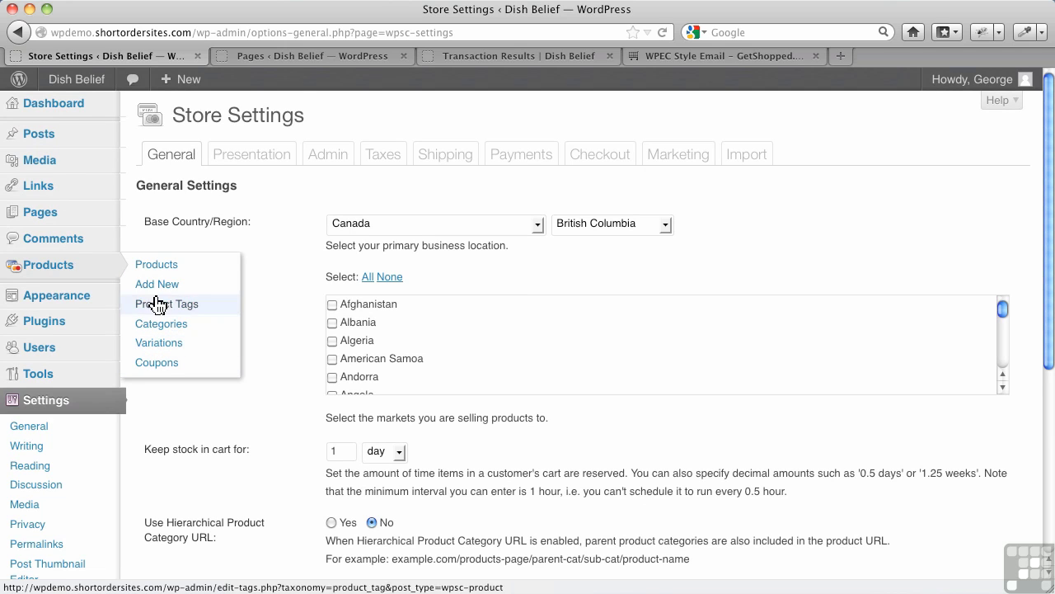
# - Open the admin dashboard home and collapse the Getshopped News box
pyautogui.moveTo(75, 125)
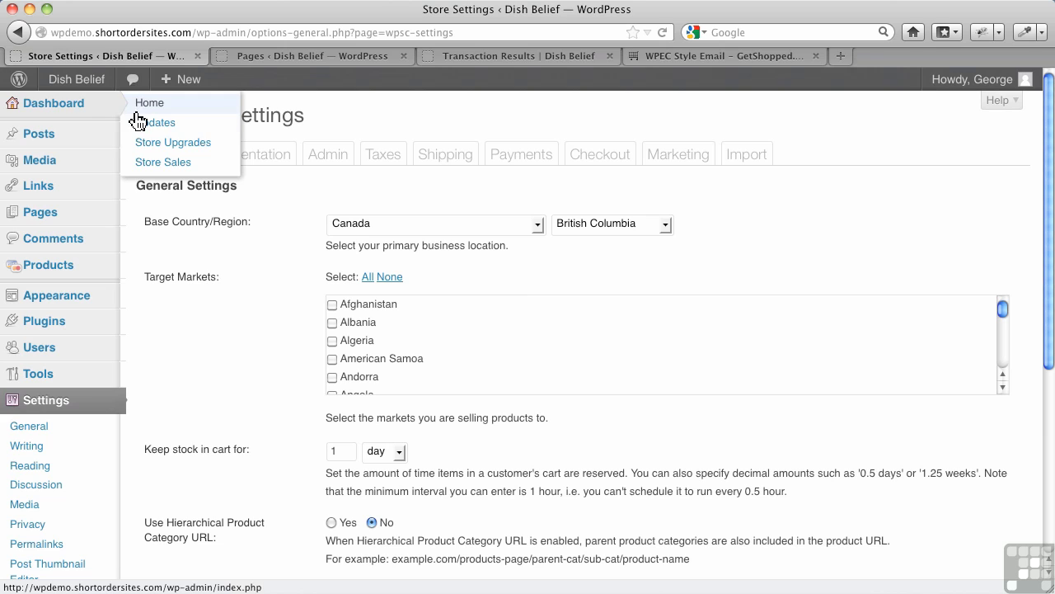
pyautogui.click(79, 110)
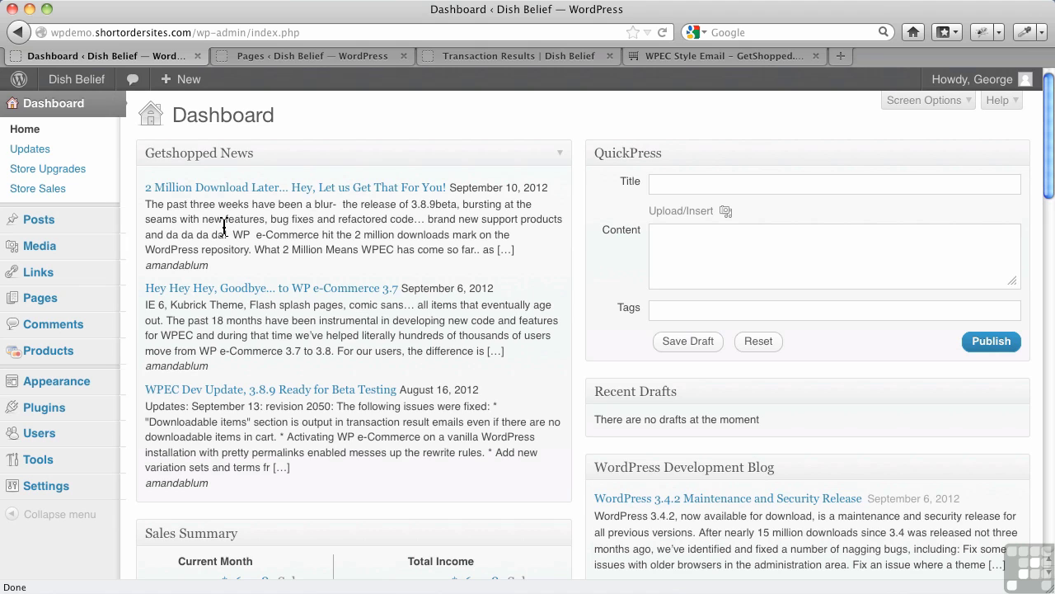
pyautogui.click(563, 160)
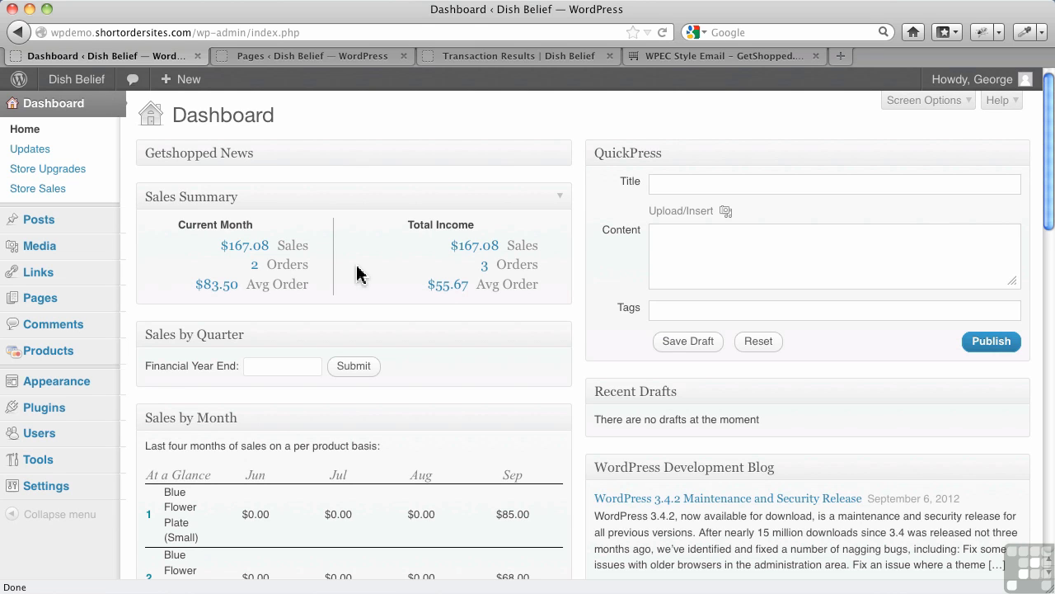
# - Review the Sales Summary, Sales by Quarter and Sales by Month boxes on the dashboard, then recheck the Getshopped News box
pyautogui.scroll(-5, 357, 275)
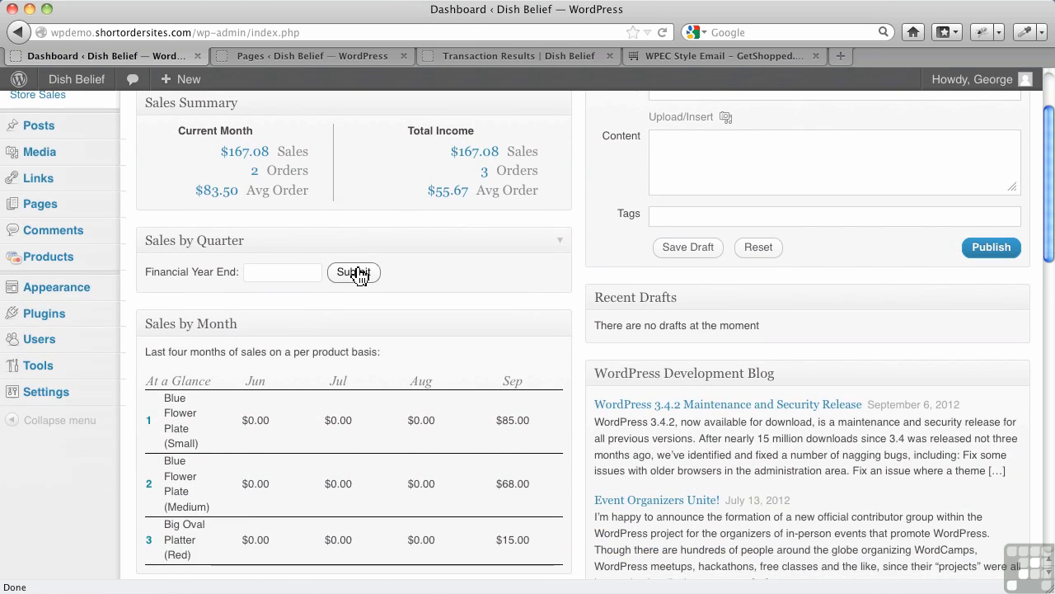
pyautogui.scroll(-3, 394, 306)
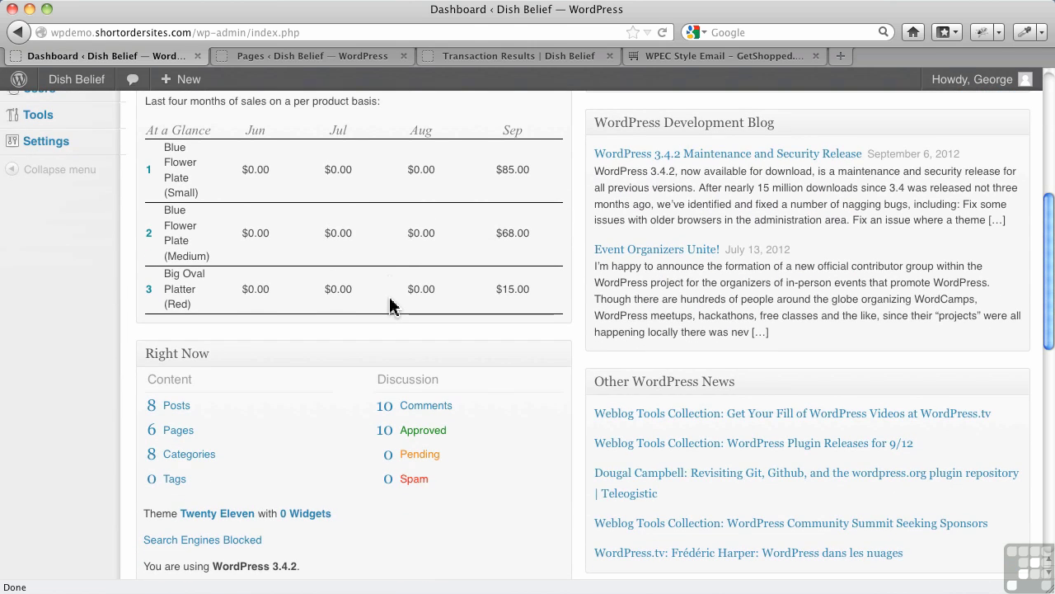
pyautogui.scroll(8, 394, 305)
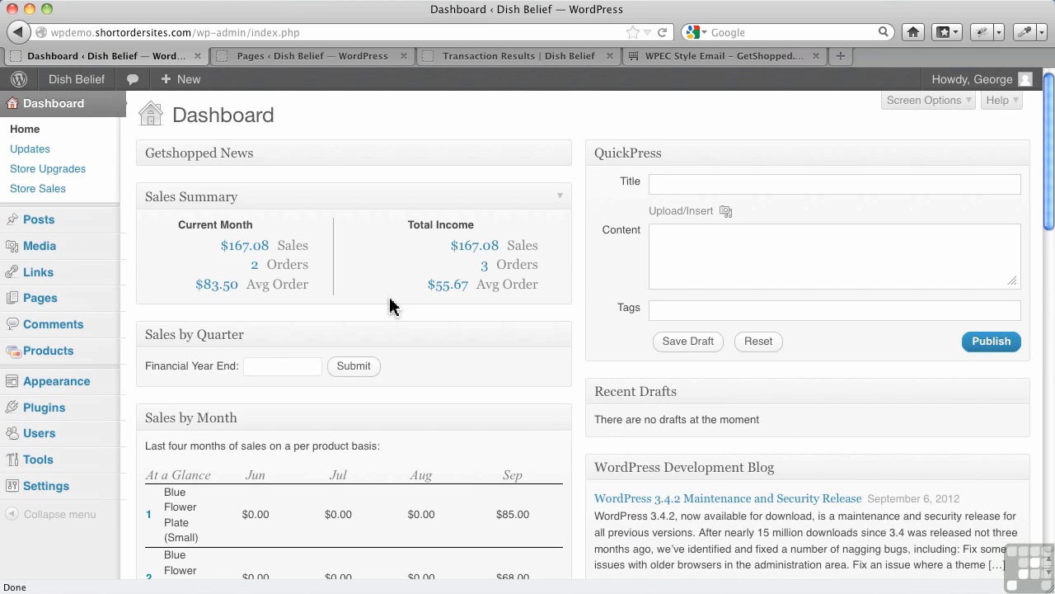
pyautogui.scroll(-12, 393, 305)
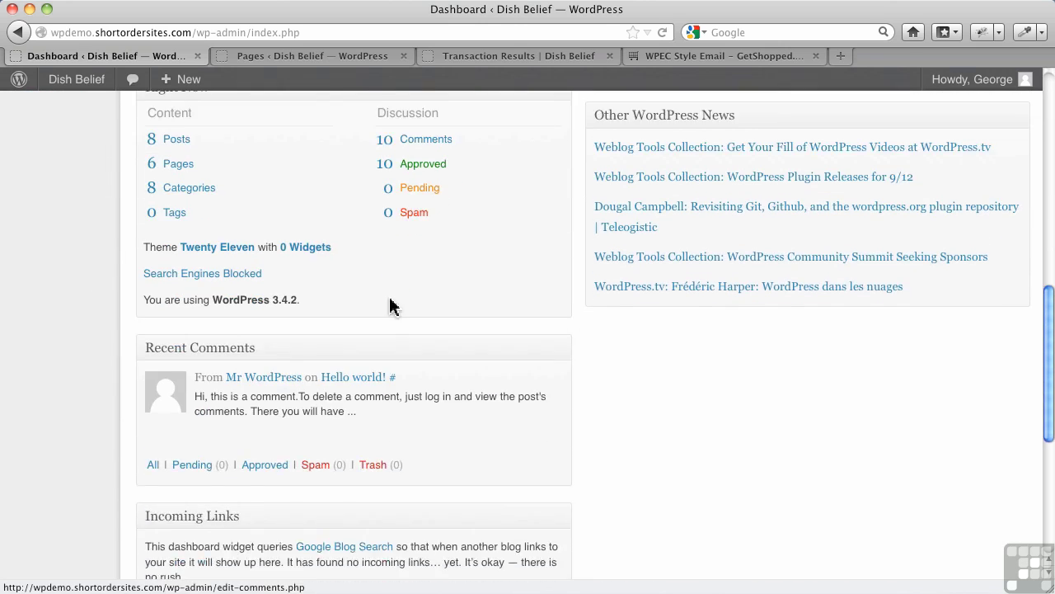
pyautogui.scroll(-2, 393, 306)
pyautogui.scroll(10, 393, 306)
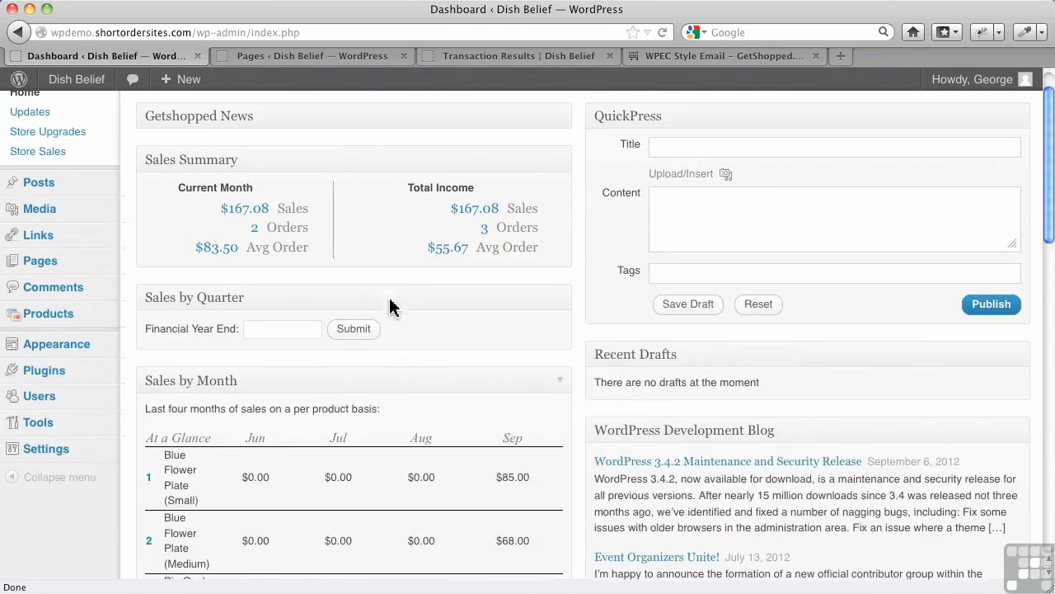
pyautogui.scroll(1, 393, 306)
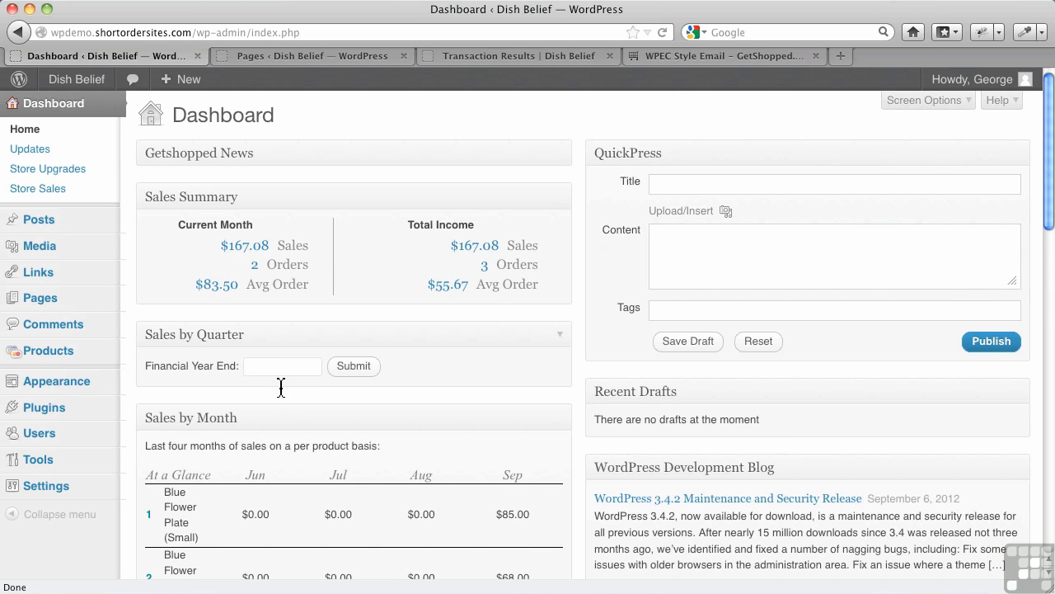
pyautogui.scroll(-5, 284, 413)
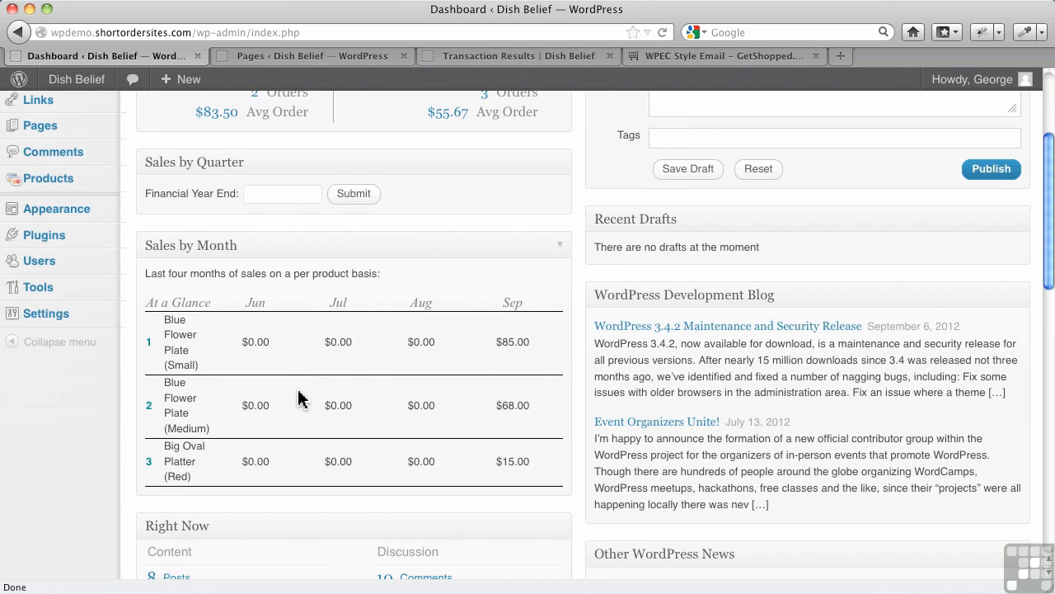
pyautogui.scroll(5, 298, 398)
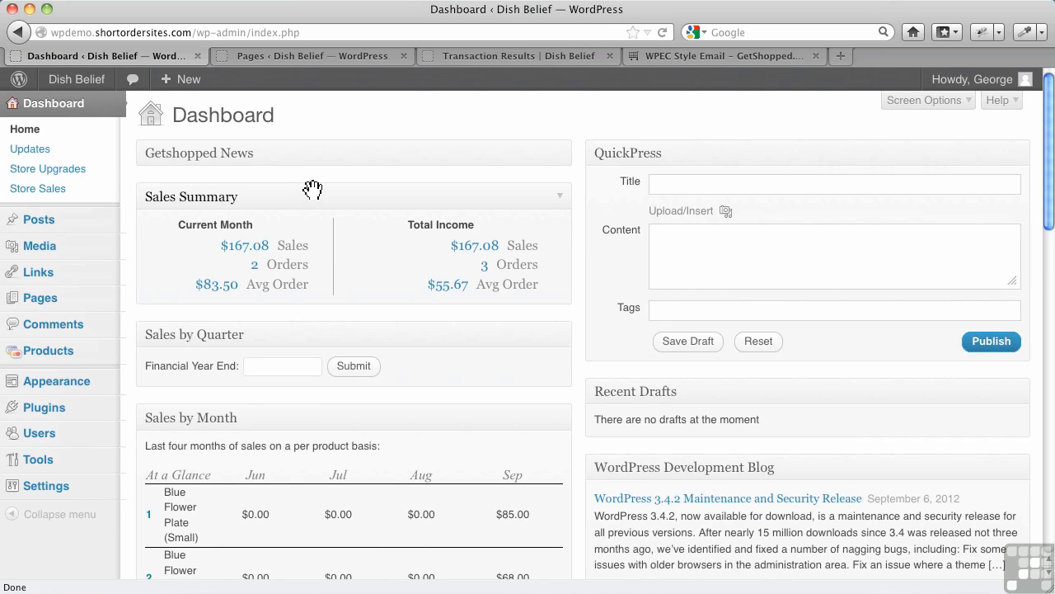
pyautogui.click(558, 159)
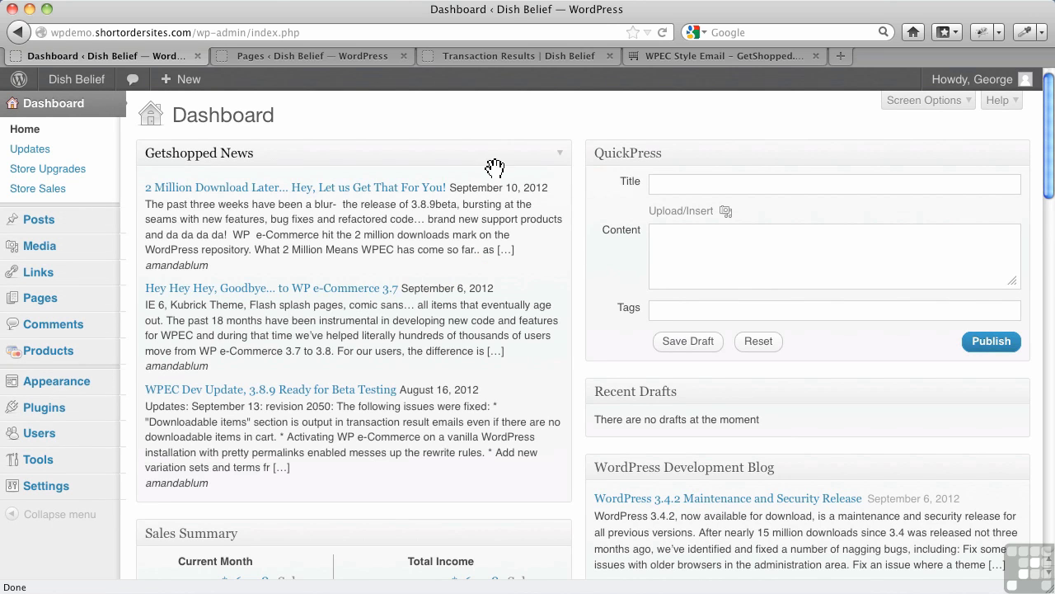
pyautogui.click(561, 161)
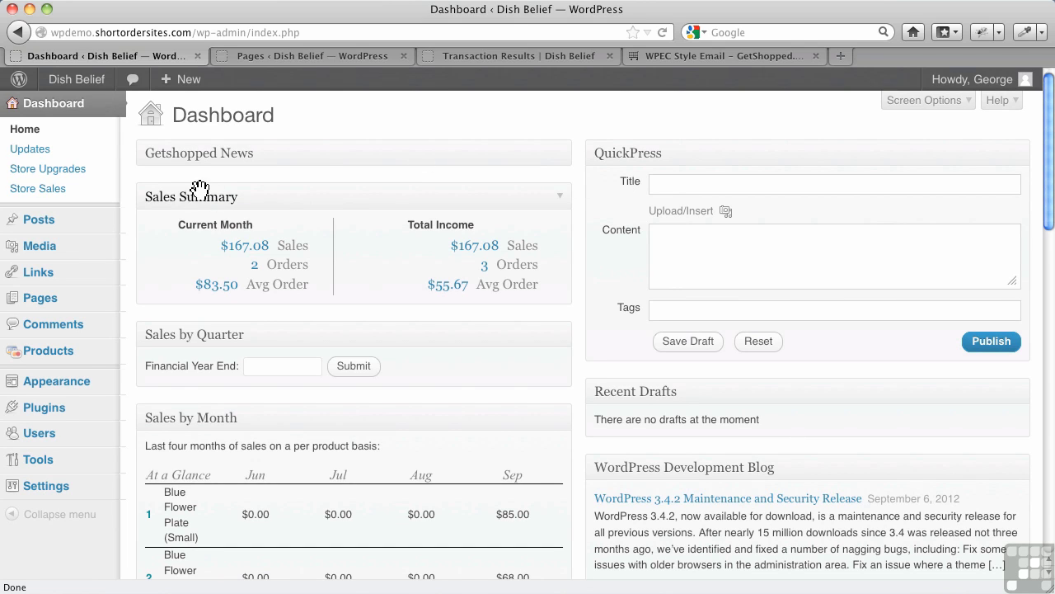
# - Open the store sales log and set the status of the most recent order ($42.84) to Job Dispatched
pyautogui.click(72, 192)
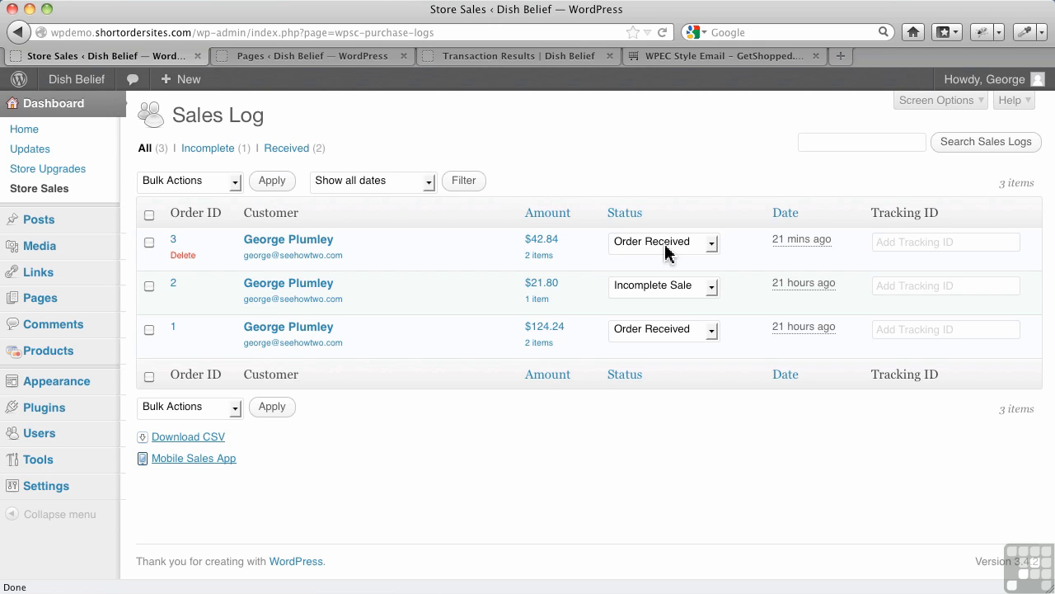
pyautogui.click(666, 244)
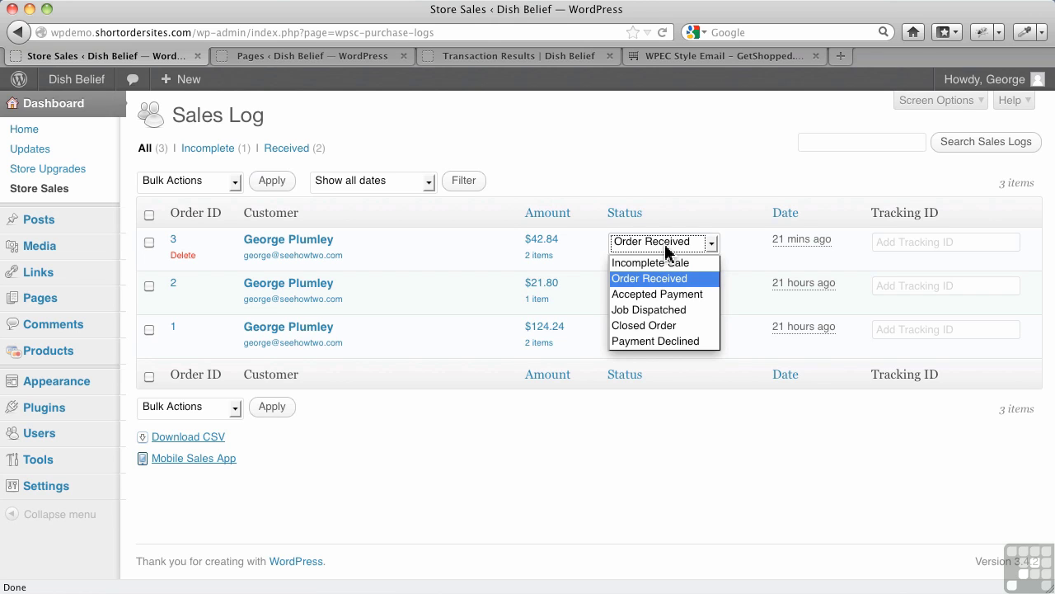
pyautogui.click(665, 311)
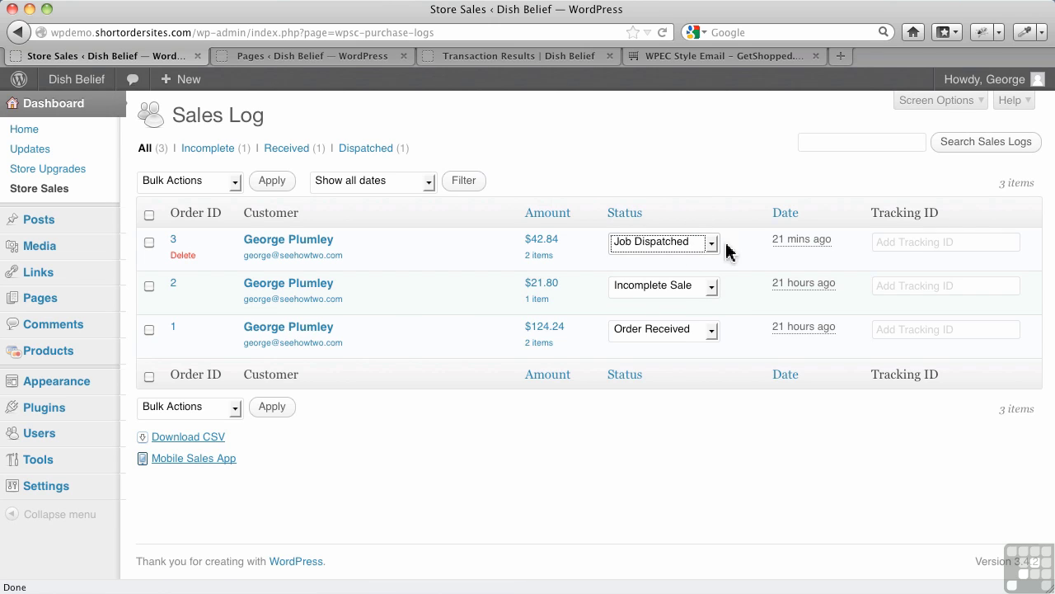
# - Add and save the tracking ID 12345 for the $42.84 order in the sales log
pyautogui.click(911, 245)
pyautogui.click(912, 245)
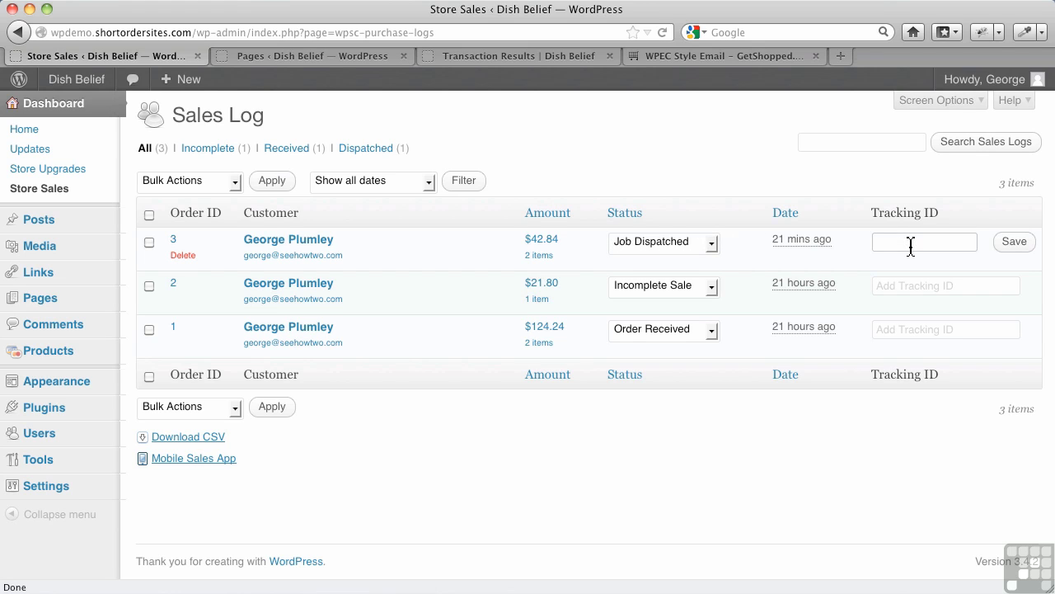
pyautogui.write('12345')
pyautogui.click(1019, 241)
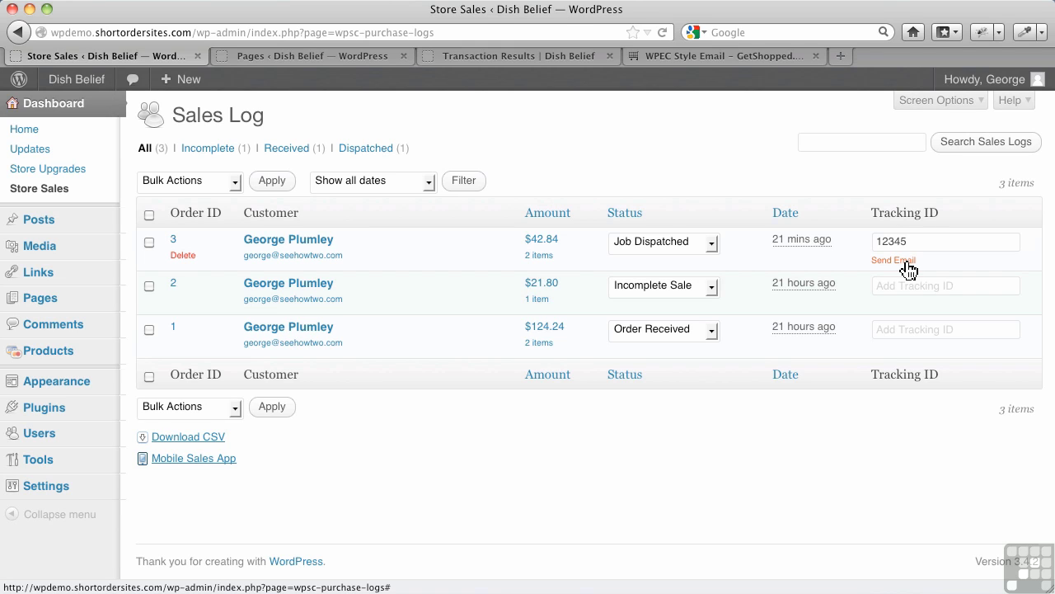
pyautogui.click(711, 243)
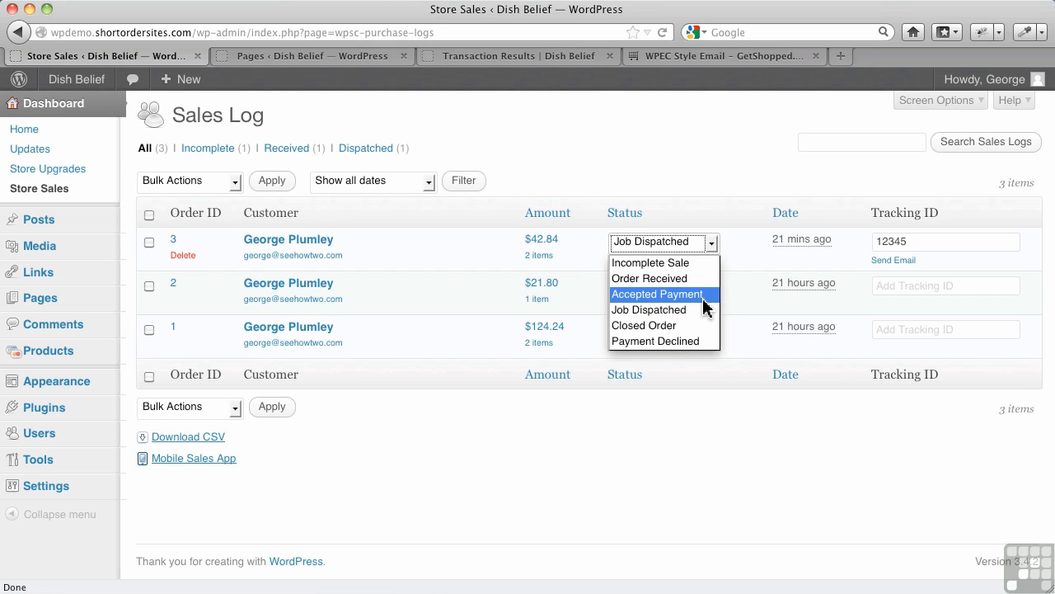
pyautogui.click(744, 249)
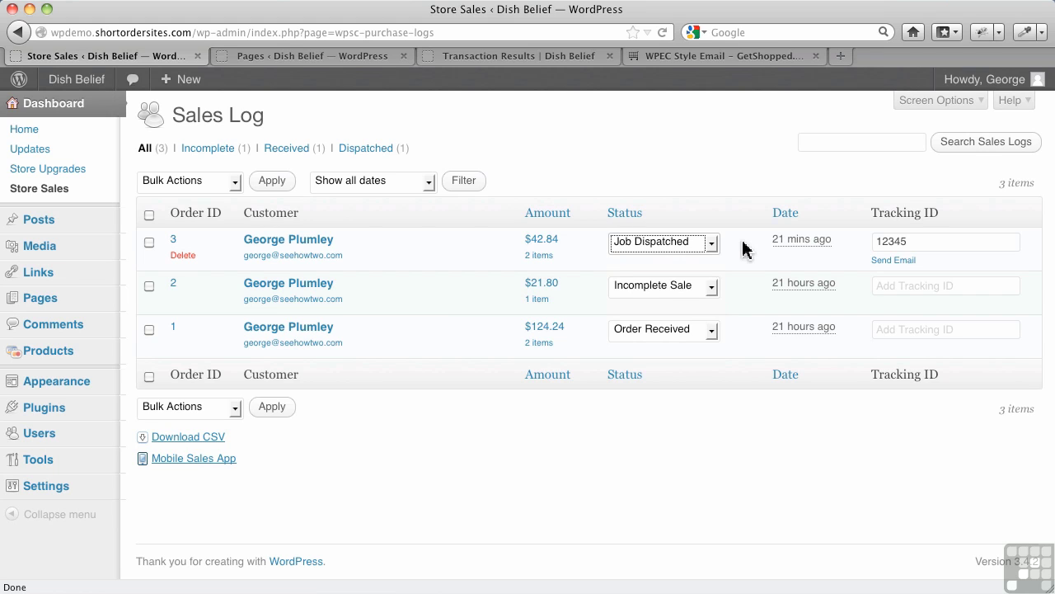
pyautogui.click(714, 156)
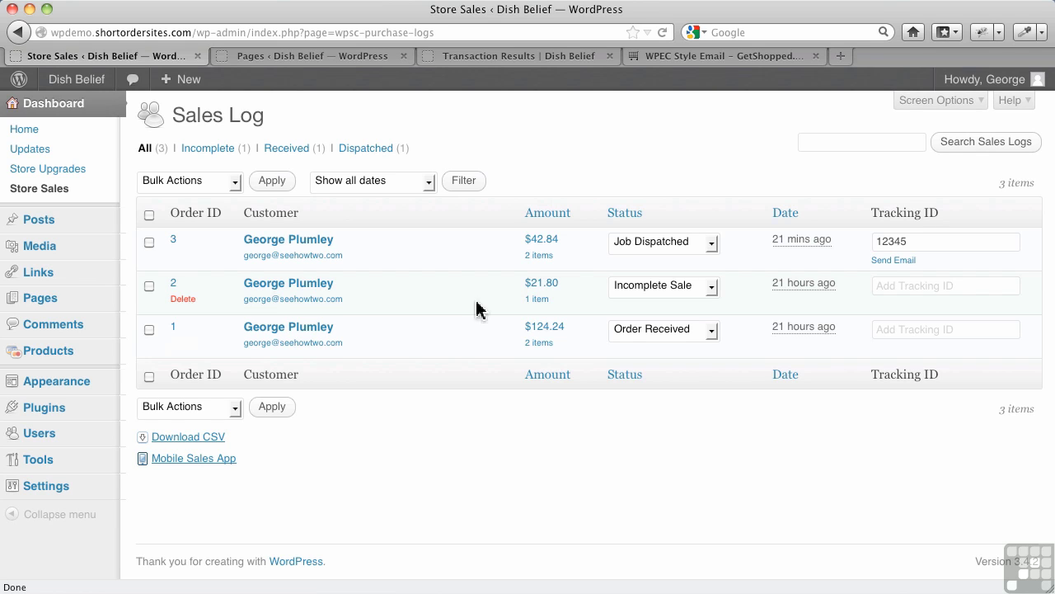
# - Sort the sales log by status, then view the details of the incomplete sale and return to the log
pyautogui.click(631, 222)
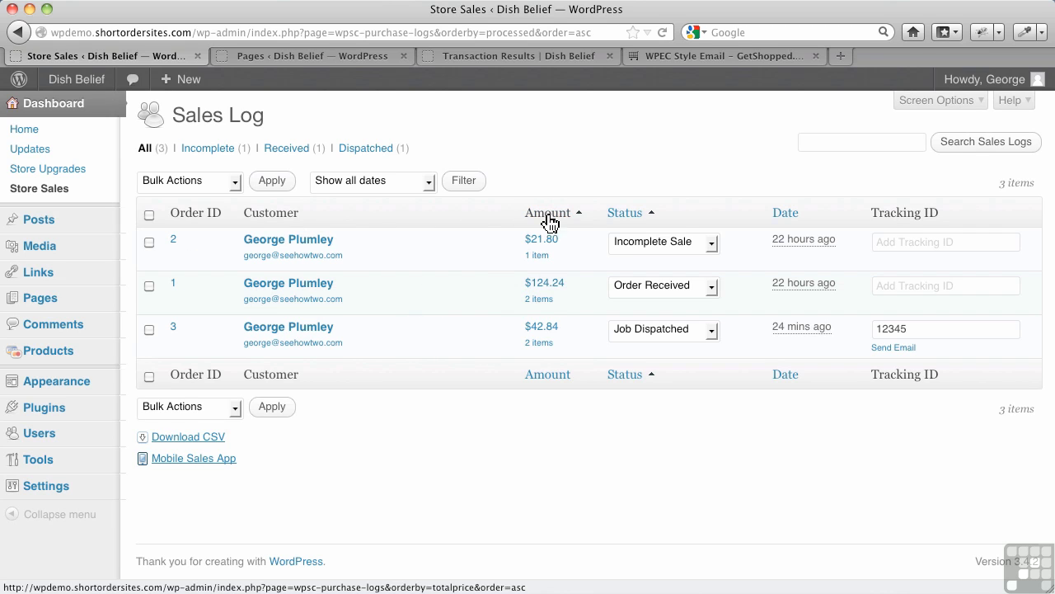
pyautogui.click(287, 240)
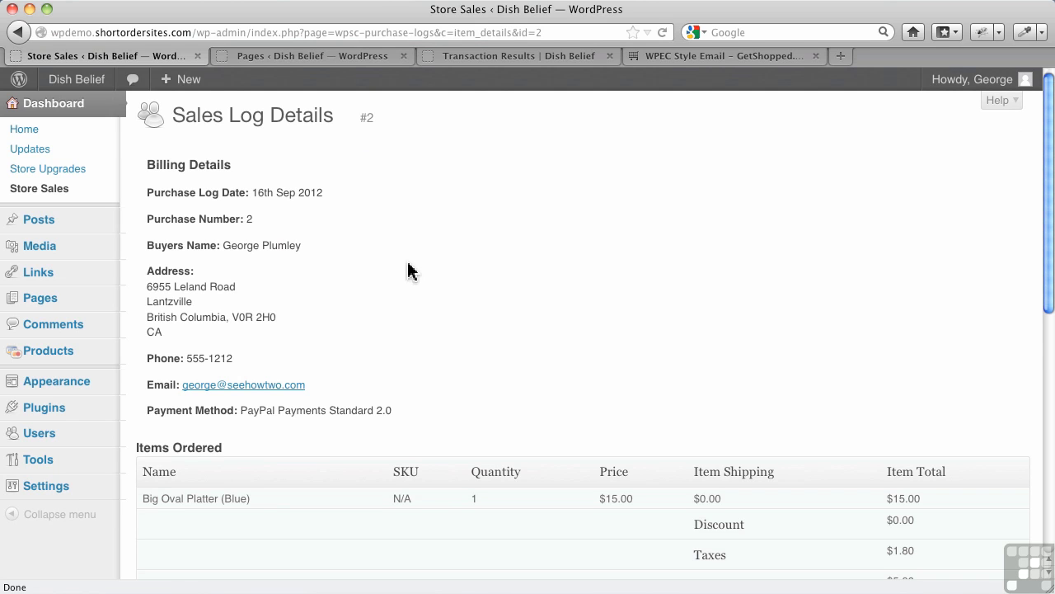
pyautogui.click(18, 32)
# - Open the dispatched order's details and examine its addresses, ordered items, order notes area and available actions
pyautogui.click(297, 338)
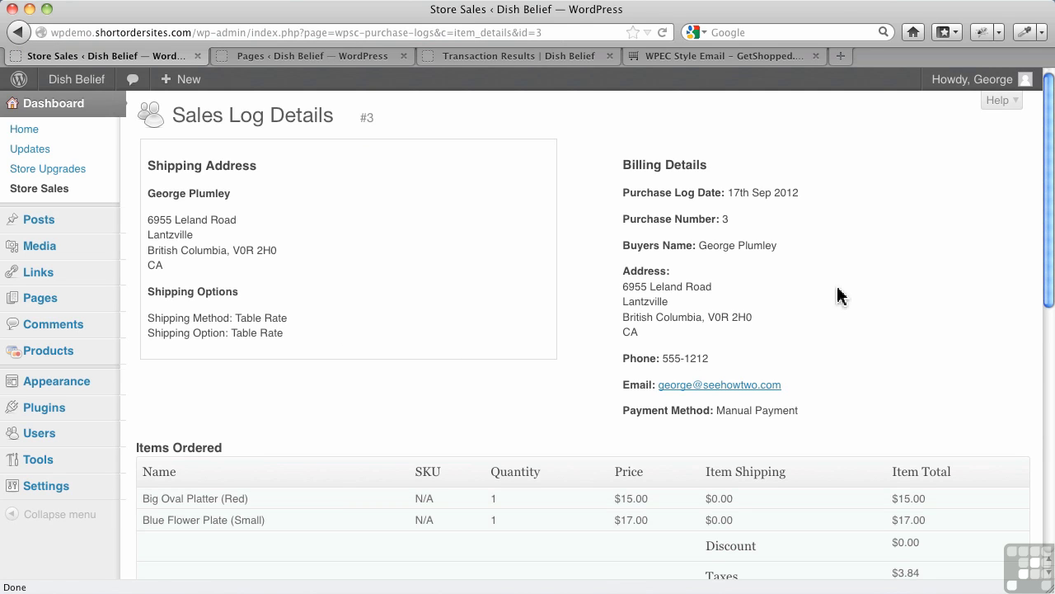
pyautogui.scroll(-2, 836, 295)
pyautogui.scroll(-6, 359, 503)
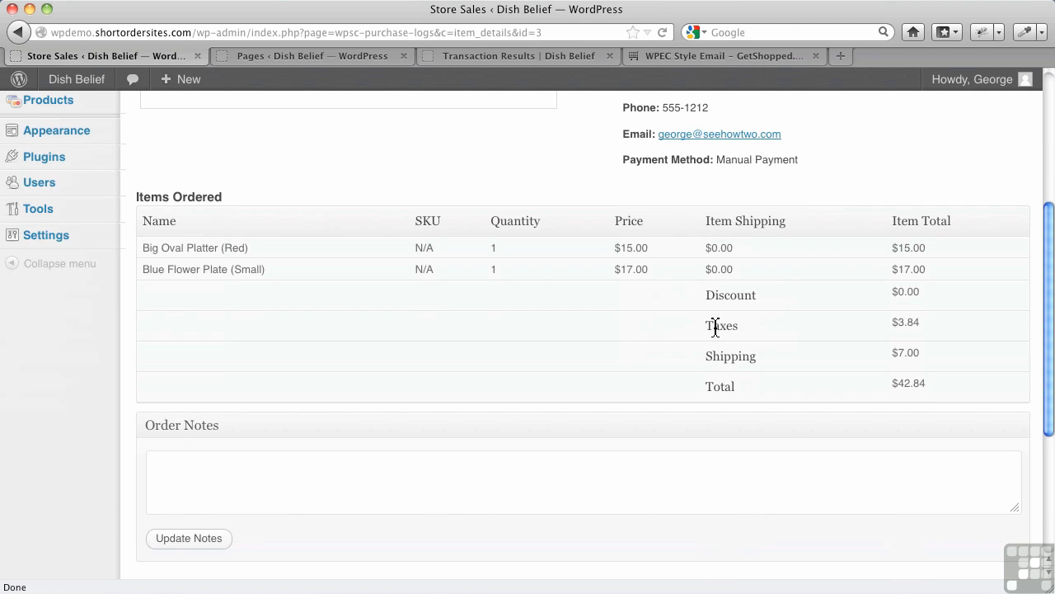
pyautogui.scroll(-1, 349, 341)
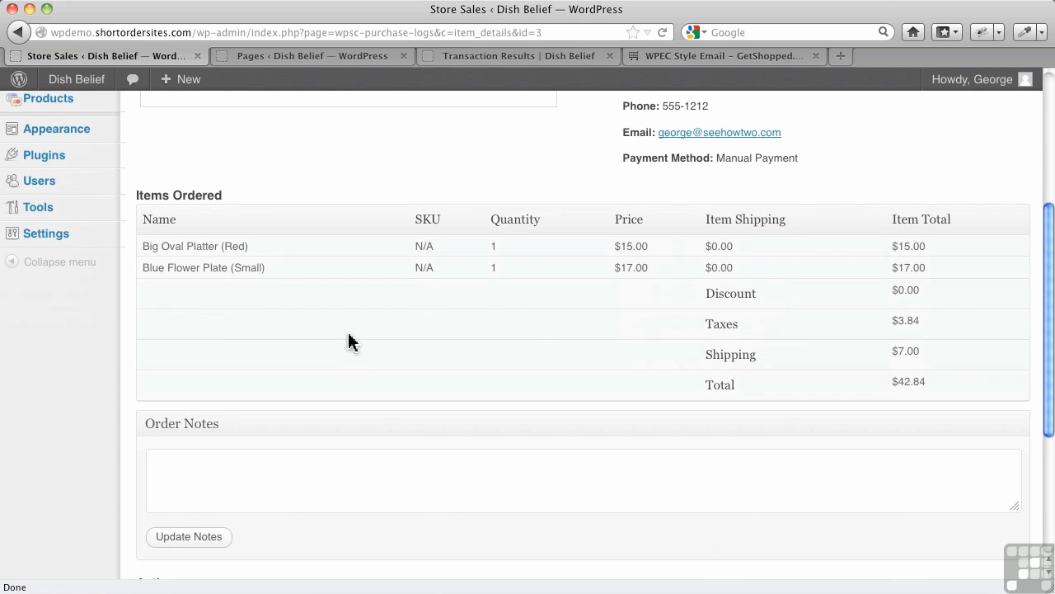
pyautogui.scroll(-2, 349, 341)
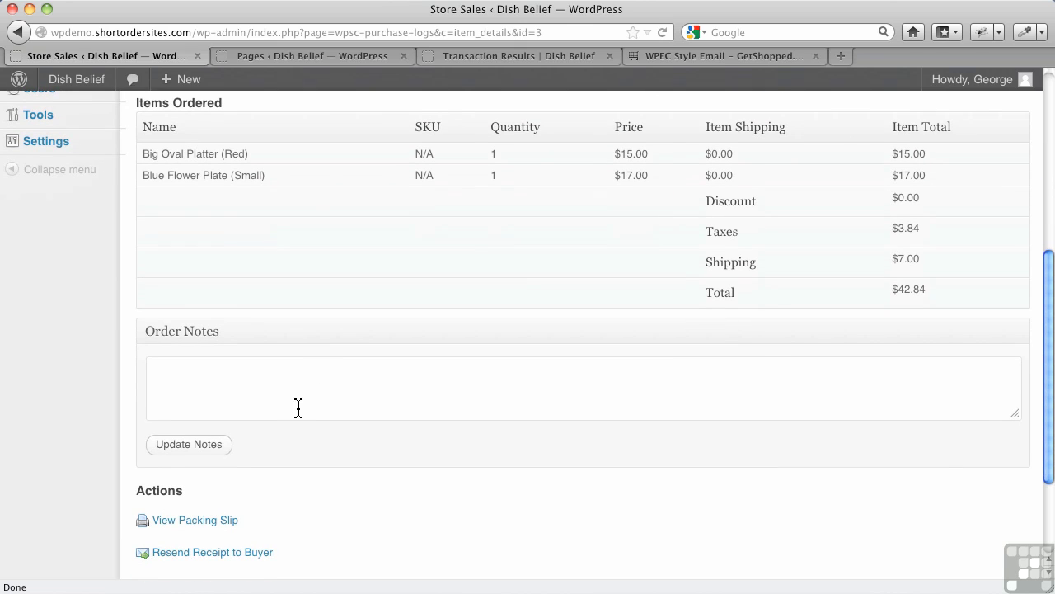
pyautogui.click(306, 395)
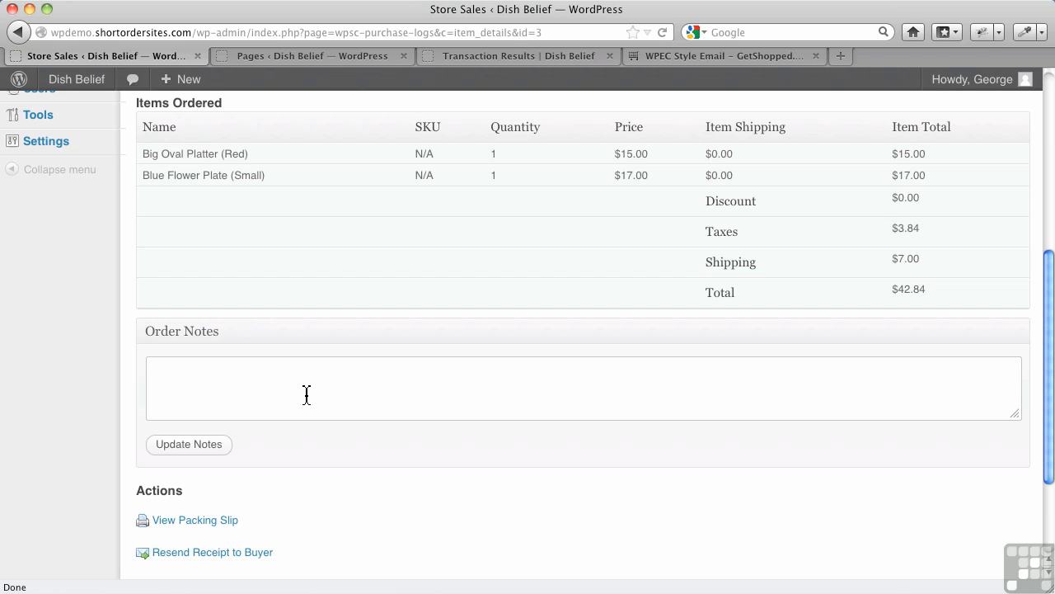
pyautogui.click(307, 394)
pyautogui.scroll(-3, 306, 494)
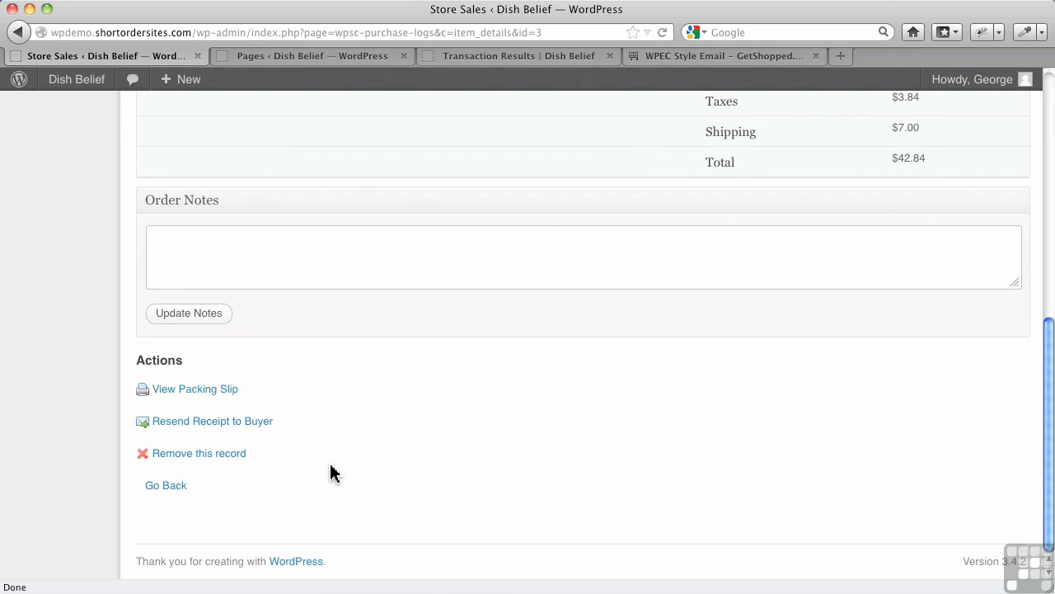
# - View the order's packing slip without printing it, then close it and return to the sales log
pyautogui.click(232, 400)
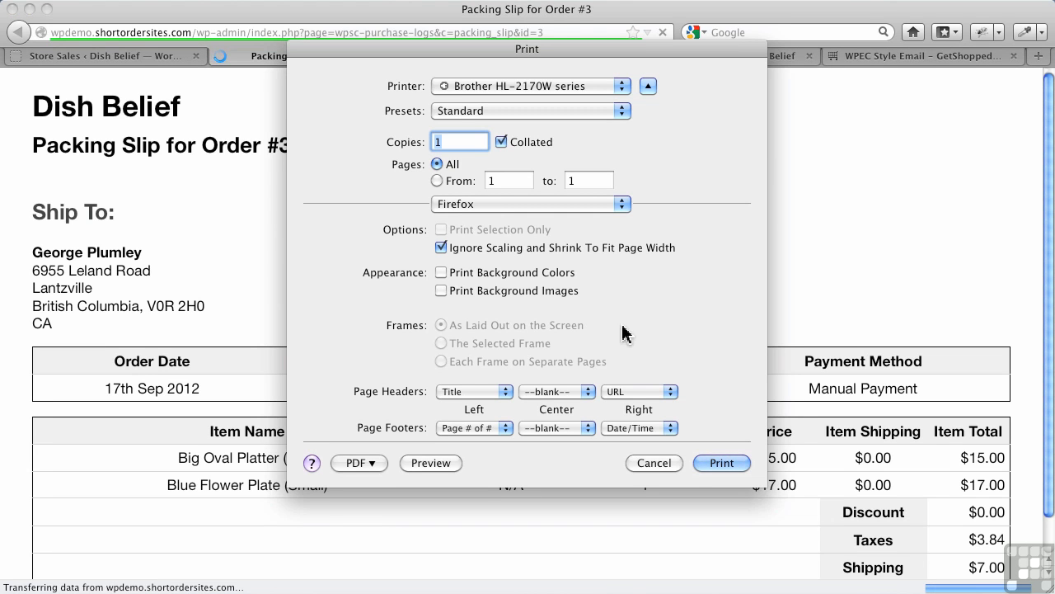
pyautogui.click(639, 465)
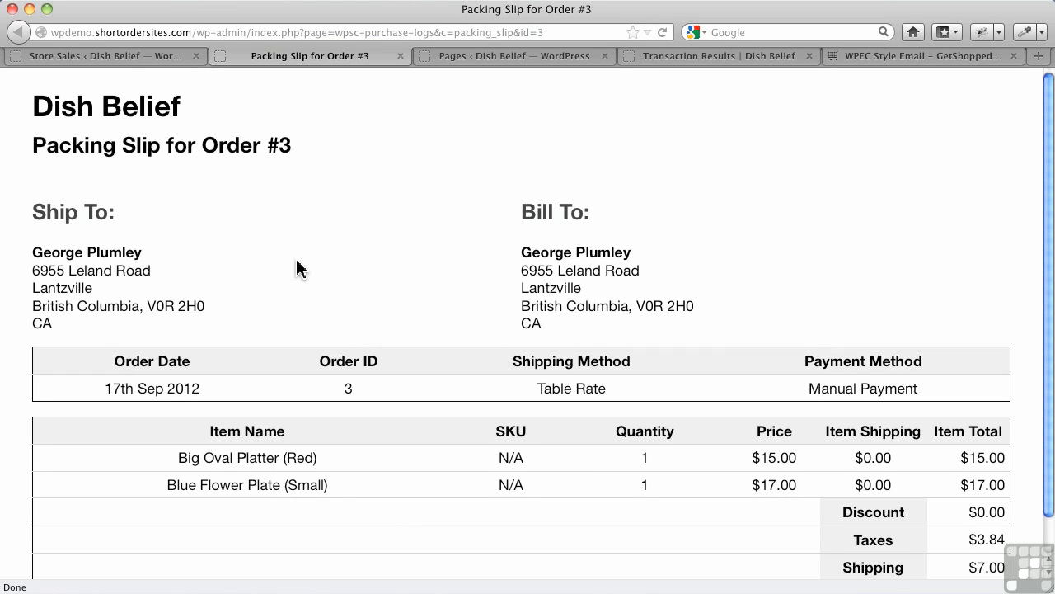
pyautogui.click(401, 56)
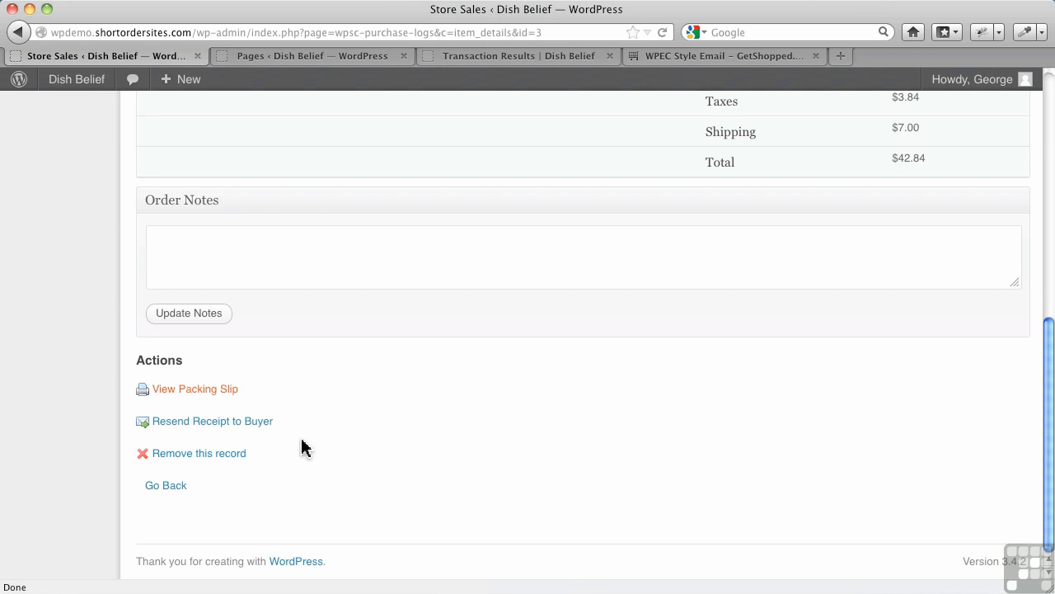
pyautogui.click(180, 493)
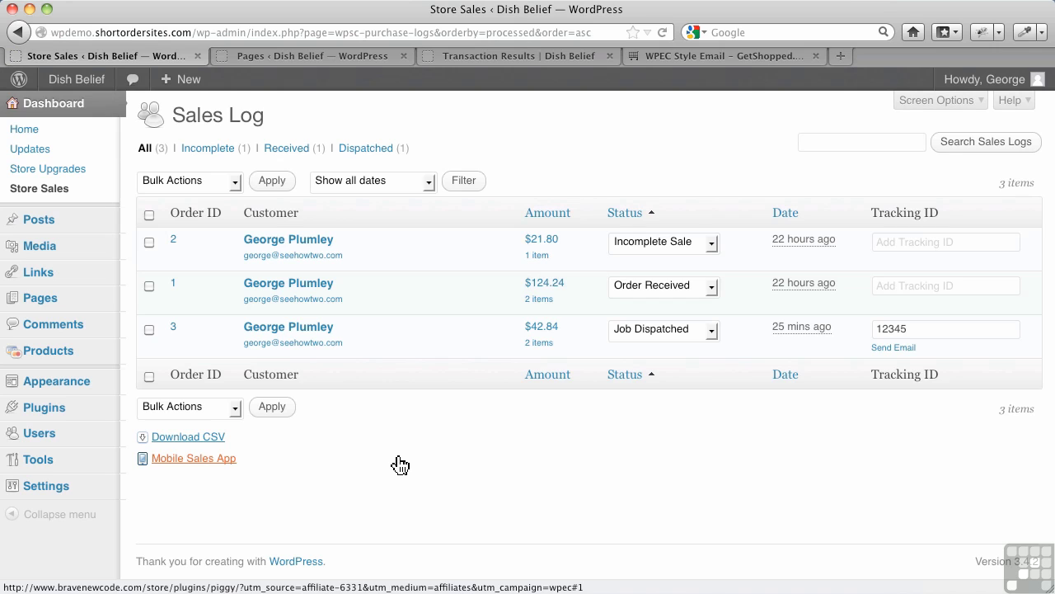
# - Check the sales log's column display options and the choices of its date filter, leaving both unchanged
pyautogui.click(915, 104)
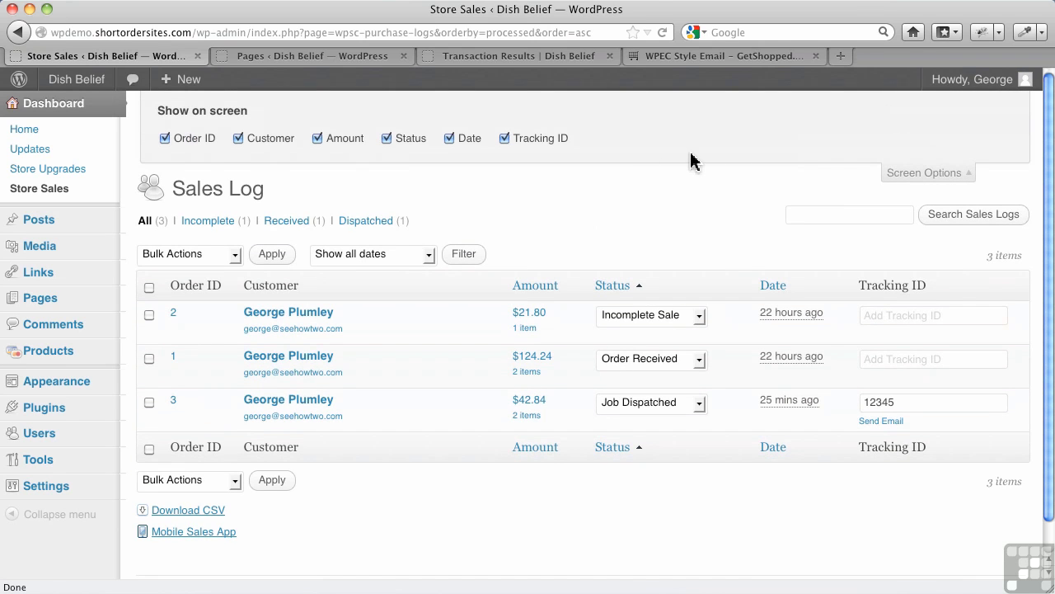
pyautogui.click(891, 177)
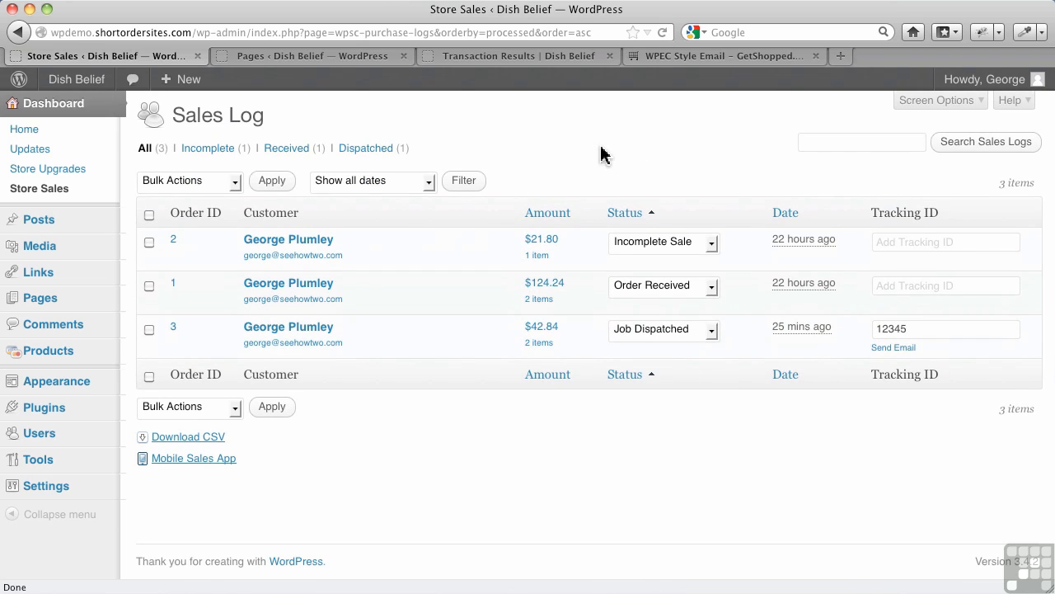
pyautogui.click(423, 183)
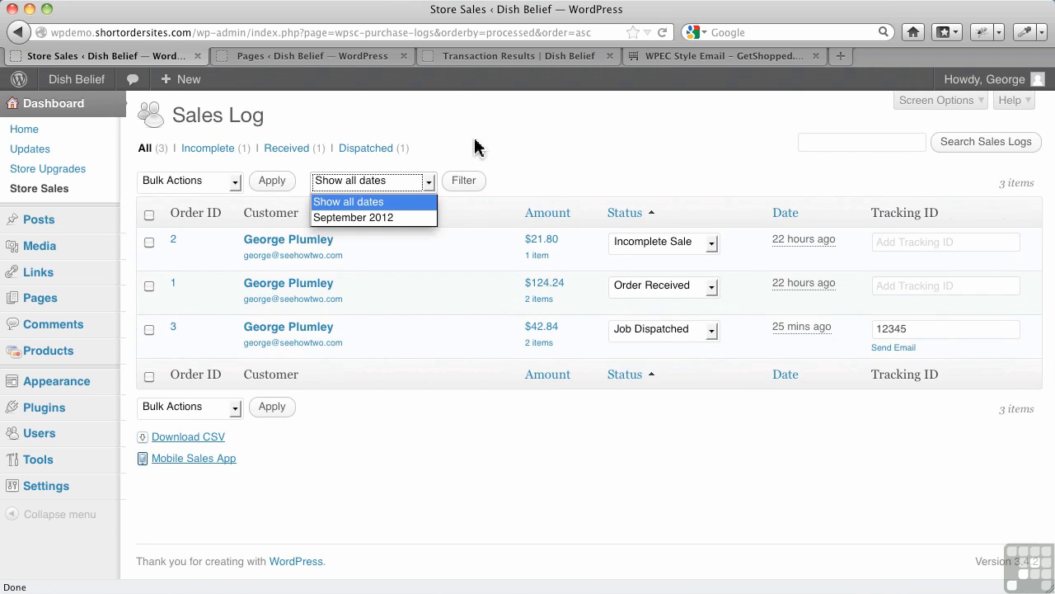
pyautogui.click(514, 135)
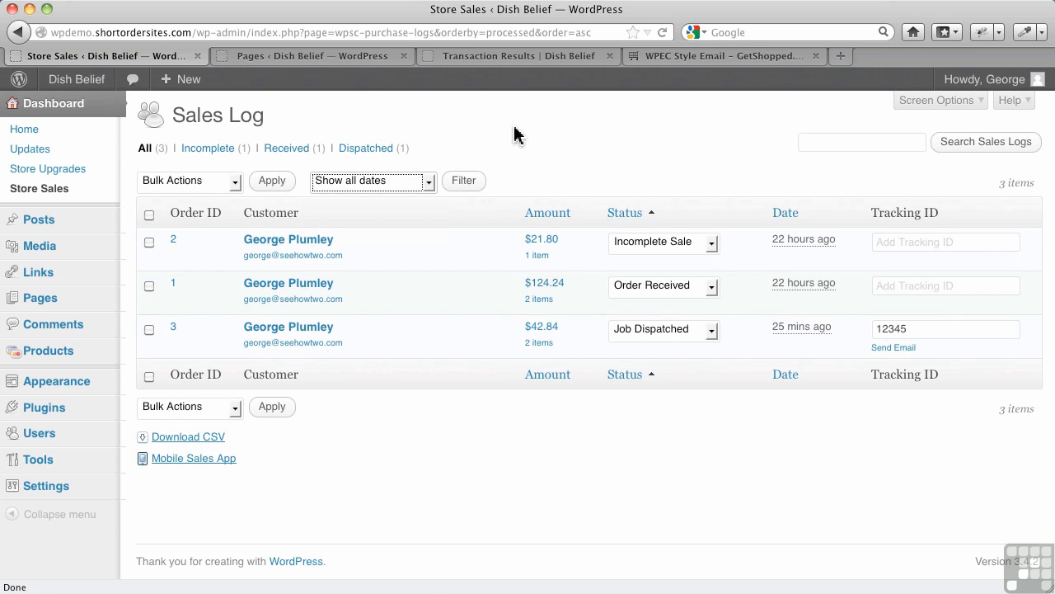